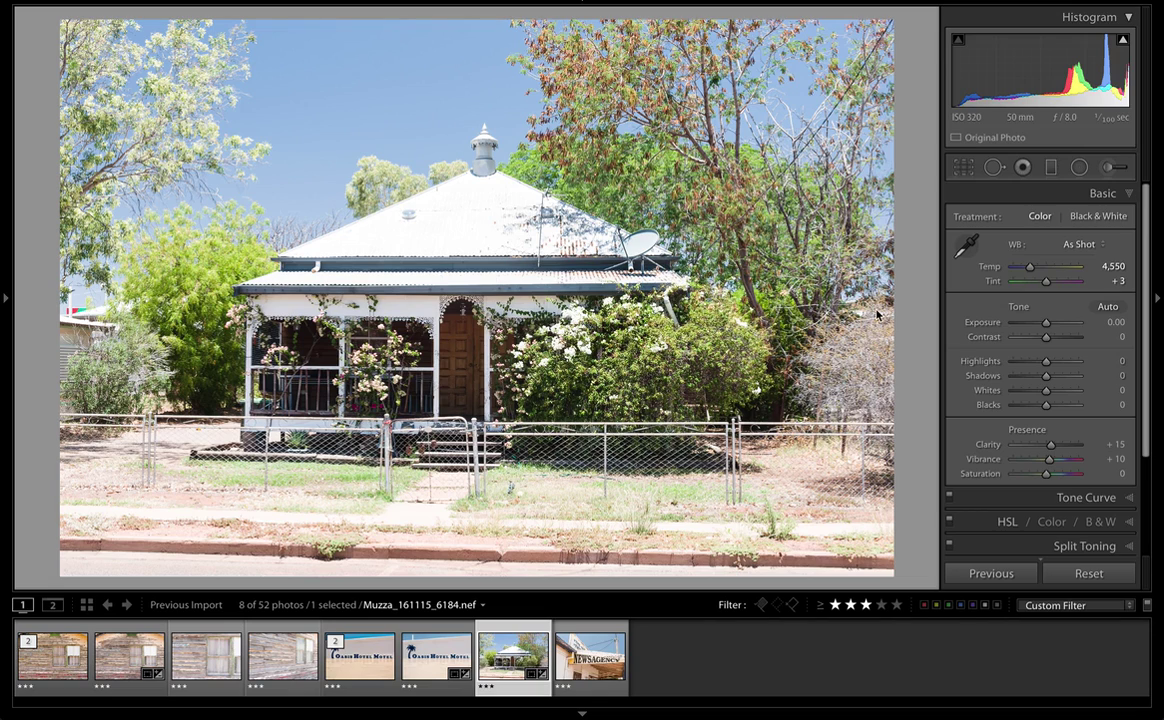
Choose the Auto white balance preset, giving Temp 4,800 and Tint +4
{"action": "left_click", "coordinate": [1094, 245]}
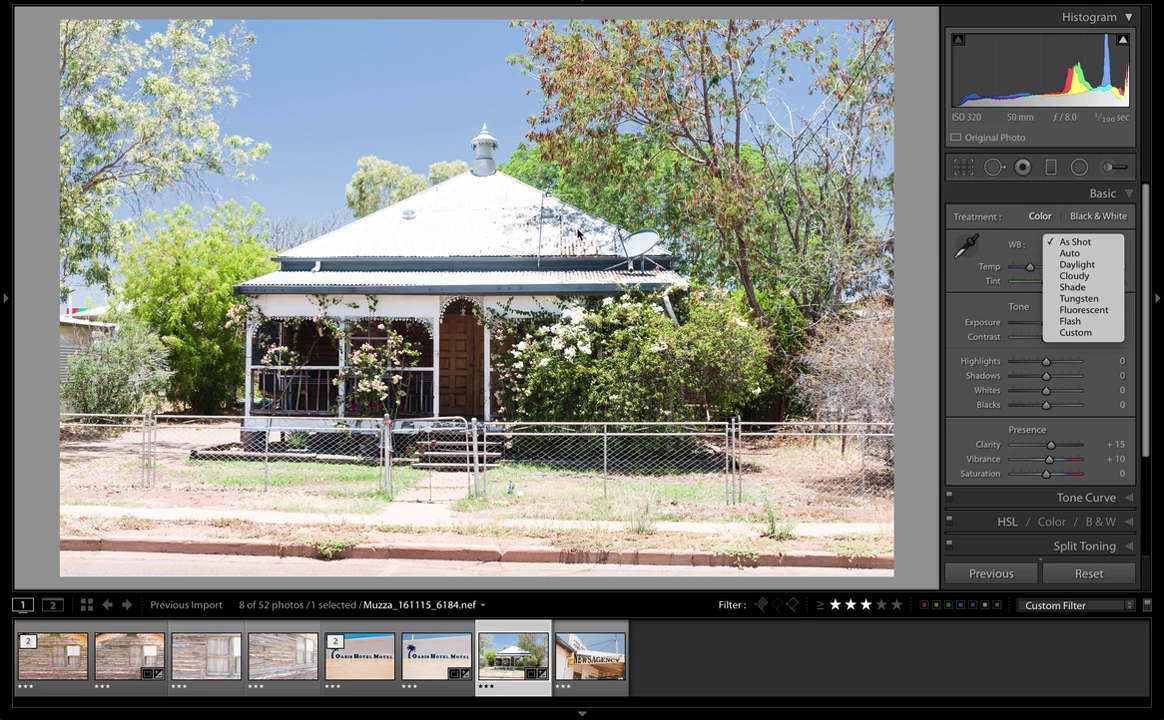
{"action": "left_click", "coordinate": [1090, 255]}
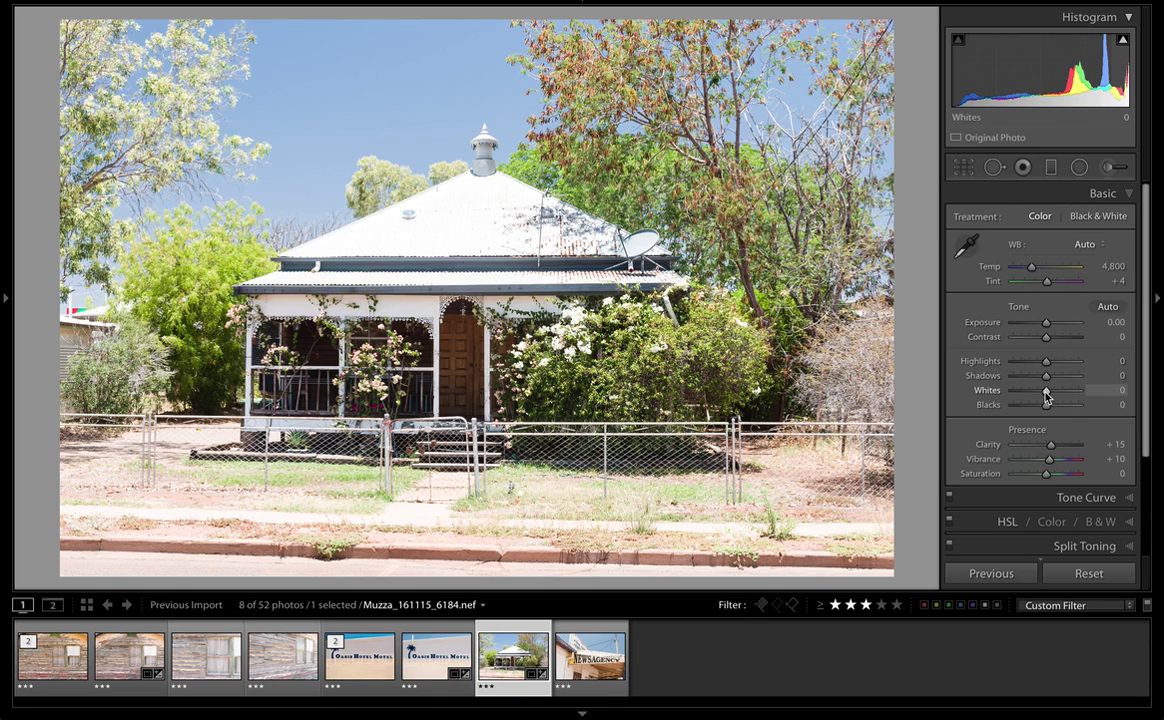
Set Whites to -100, checking it with an undo and redo of the change
{"action": "left_click_drag", "start_coordinate": [1046, 397], "coordinate": [988, 408]}
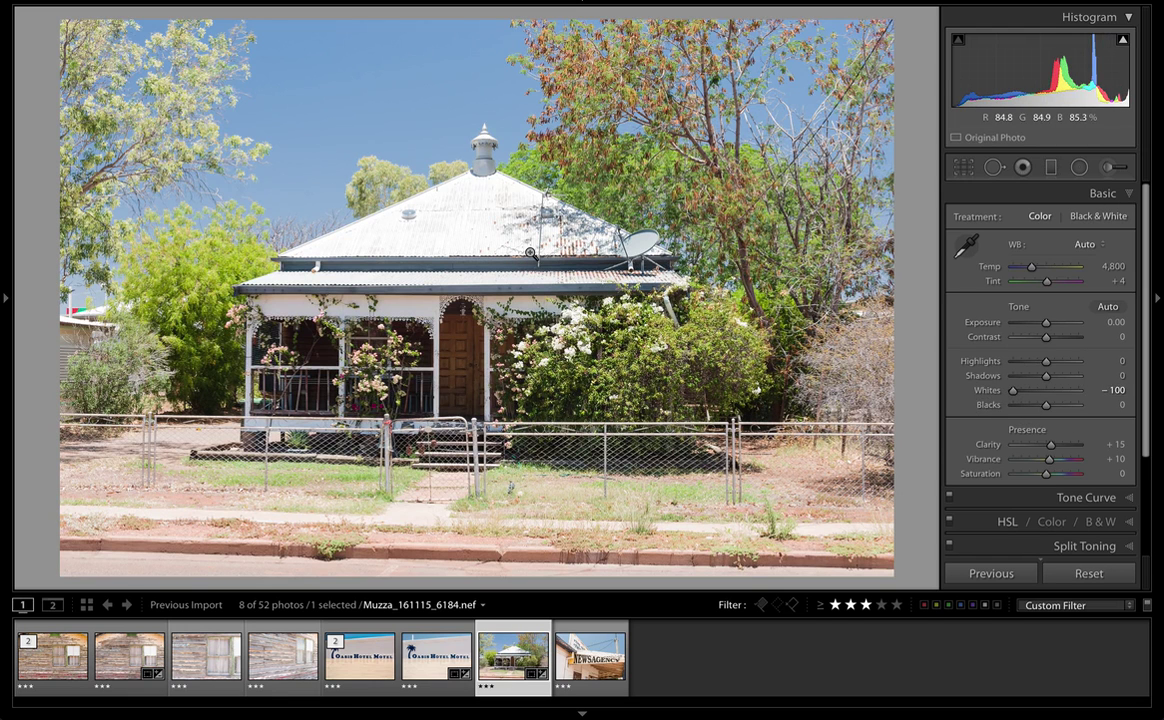
{"action": "key", "text": "ctrl+z"}
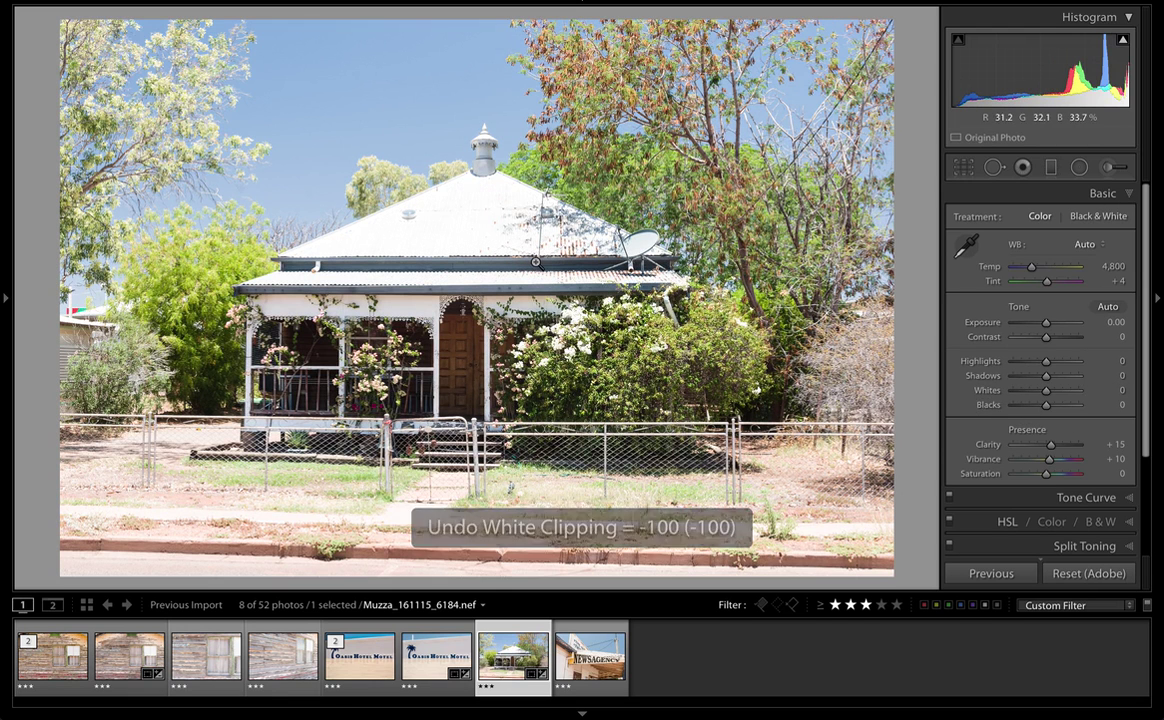
{"action": "key", "text": "ctrl+shift+z"}
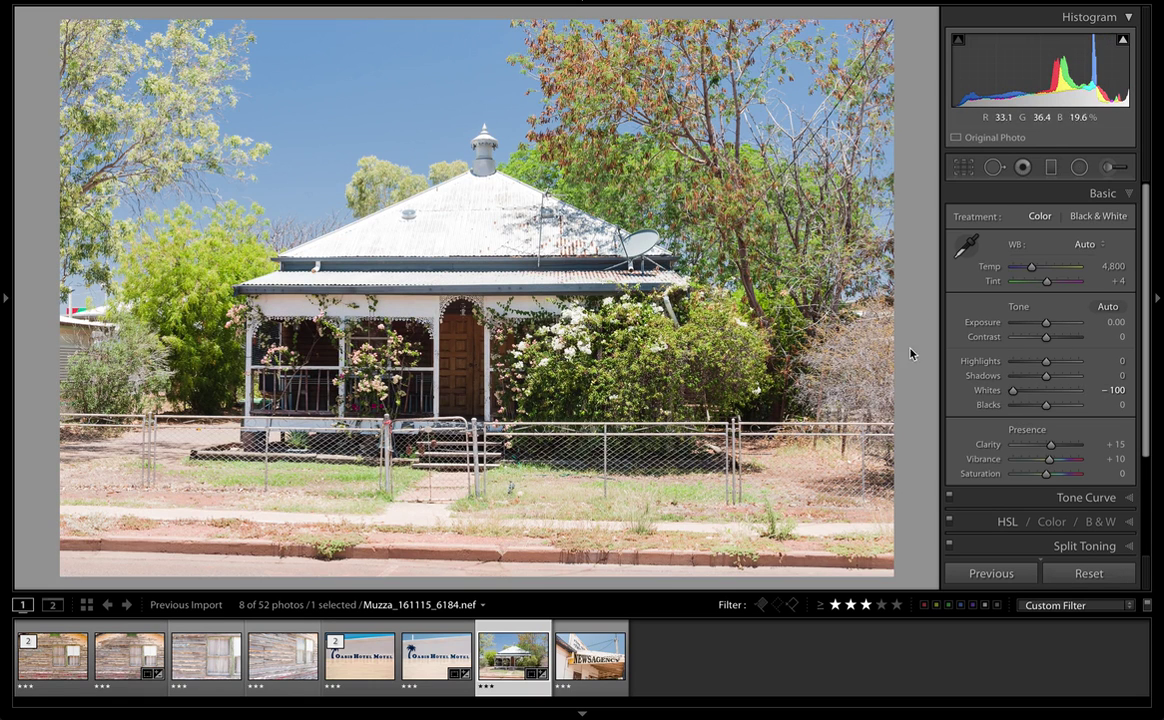
{"action": "key", "text": "alt"}
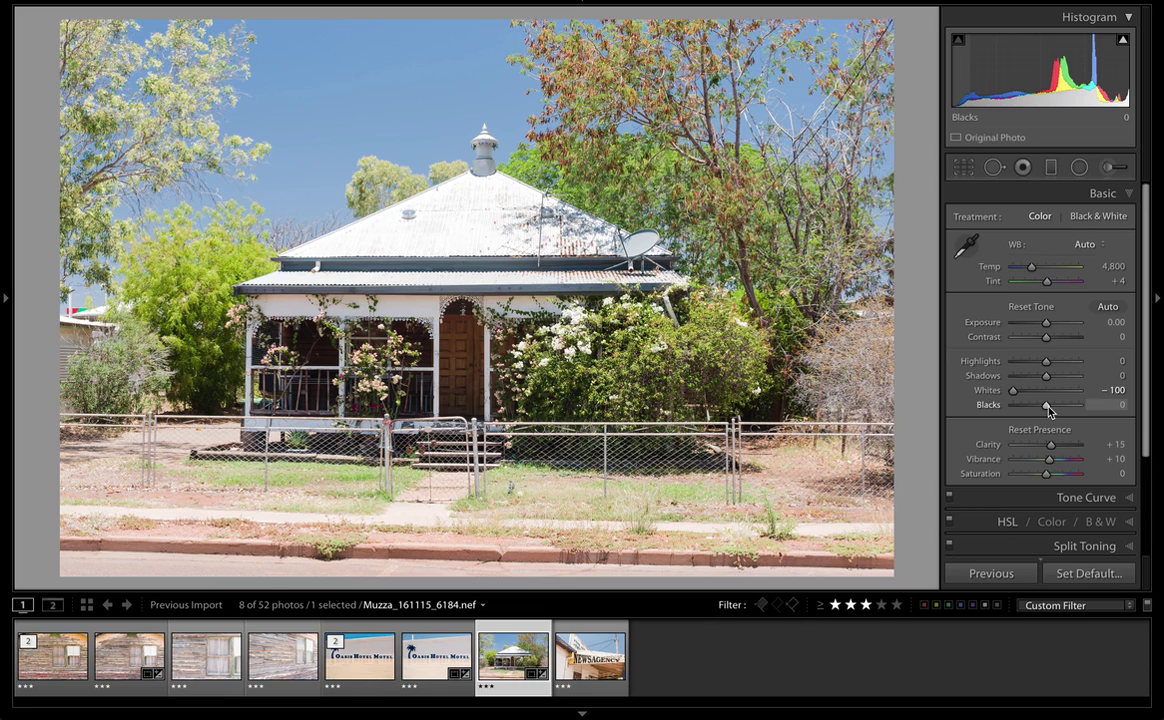
Lower Blacks to -20 and toggle Before/After to compare with the original
{"action": "mouse_move", "coordinate": [1047, 407]}
{"action": "left_mouse_down"}
{"action": "mouse_move", "coordinate": [1021, 408]}
{"action": "mouse_move", "coordinate": [1039, 412]}
{"action": "left_mouse_up"}
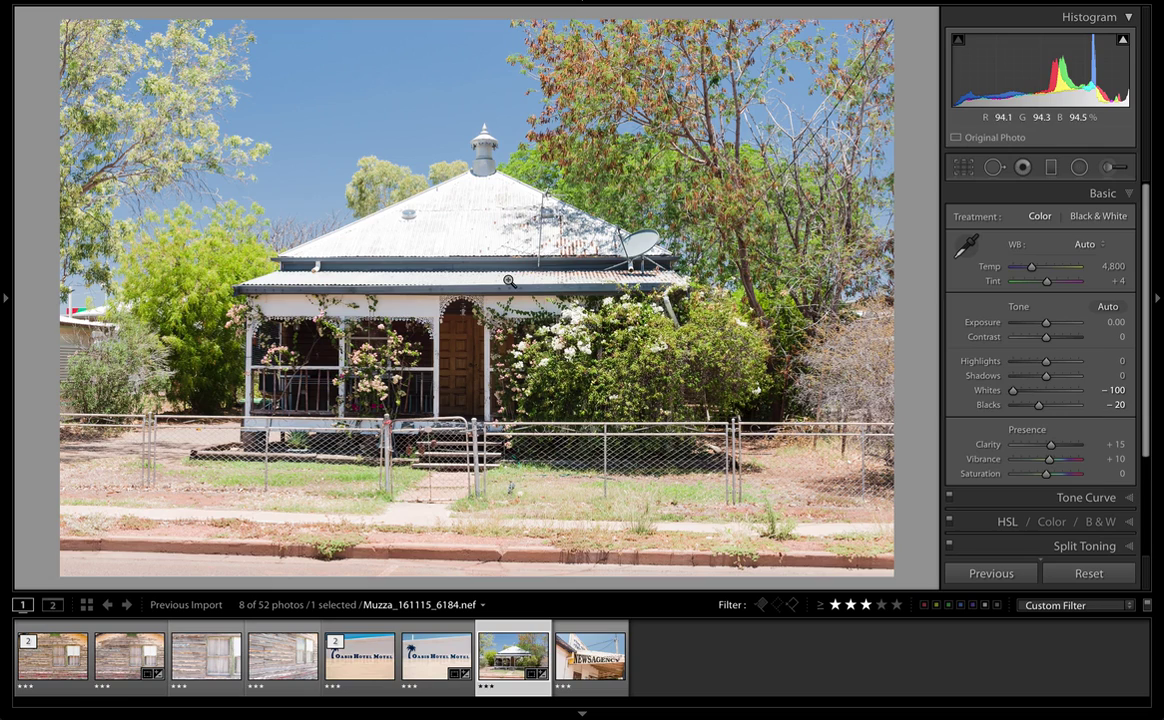
{"action": "key", "text": "backslash"}
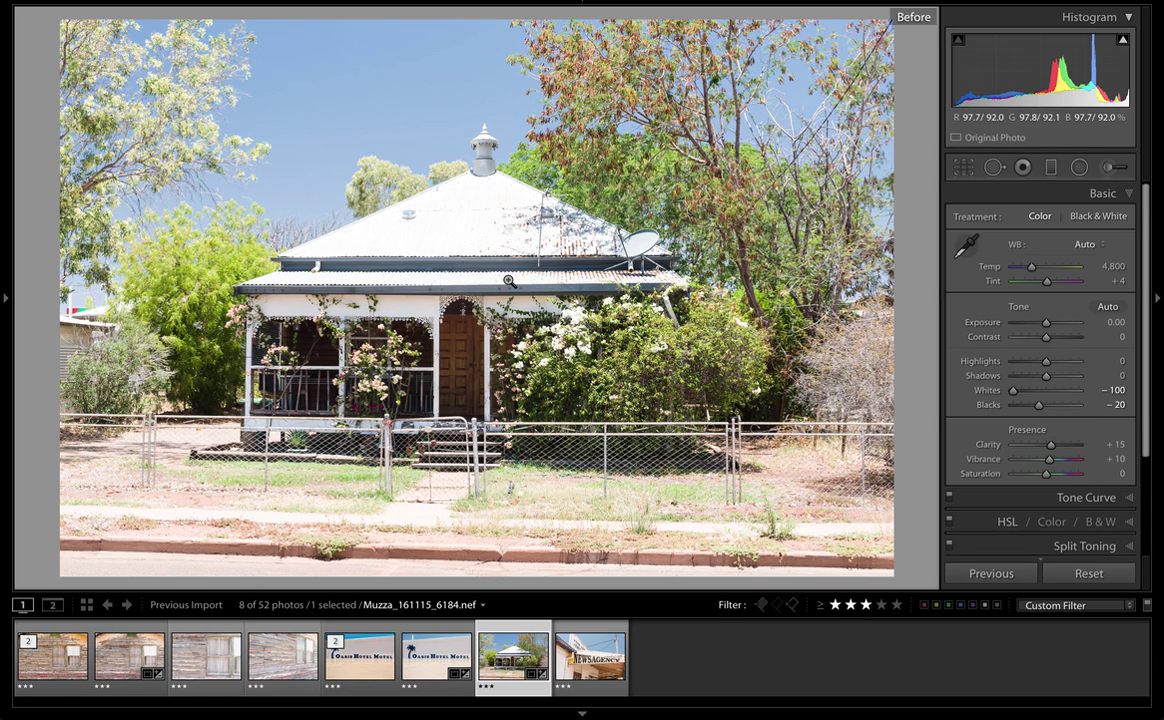
{"action": "key", "text": "backslash"}
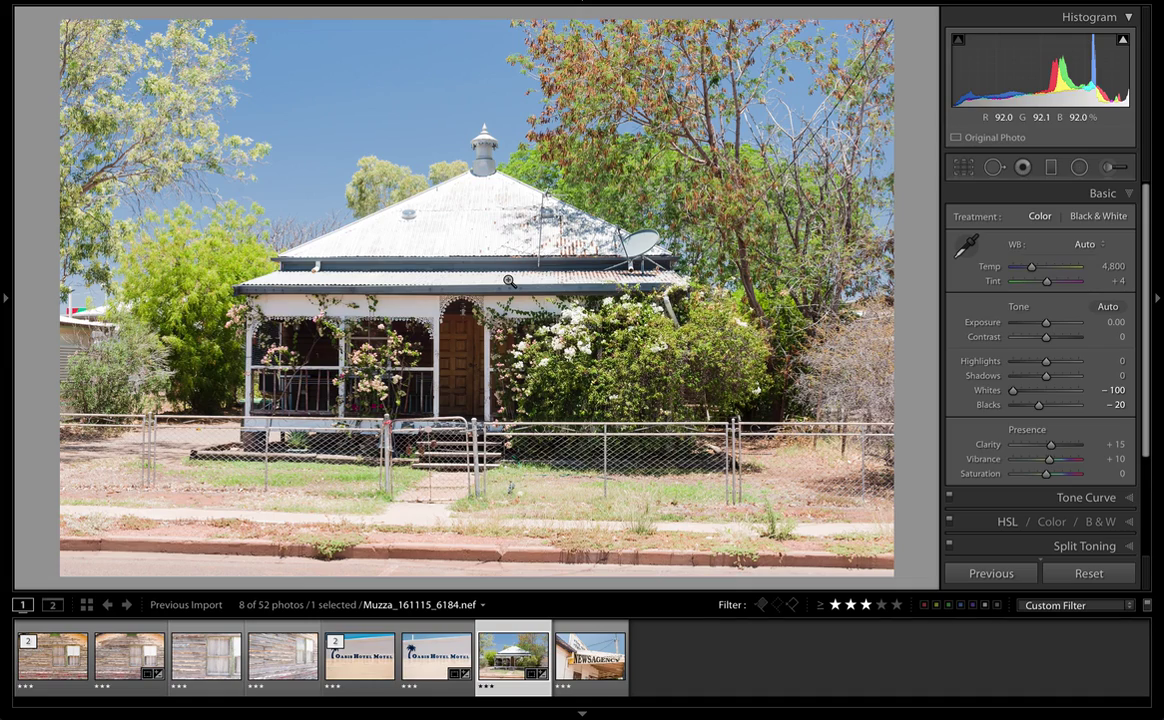
{"action": "key", "text": "backslash"}
{"action": "key", "text": "backslash"}
{"action": "key", "text": "backslash"}
{"action": "key", "text": "backslash"}
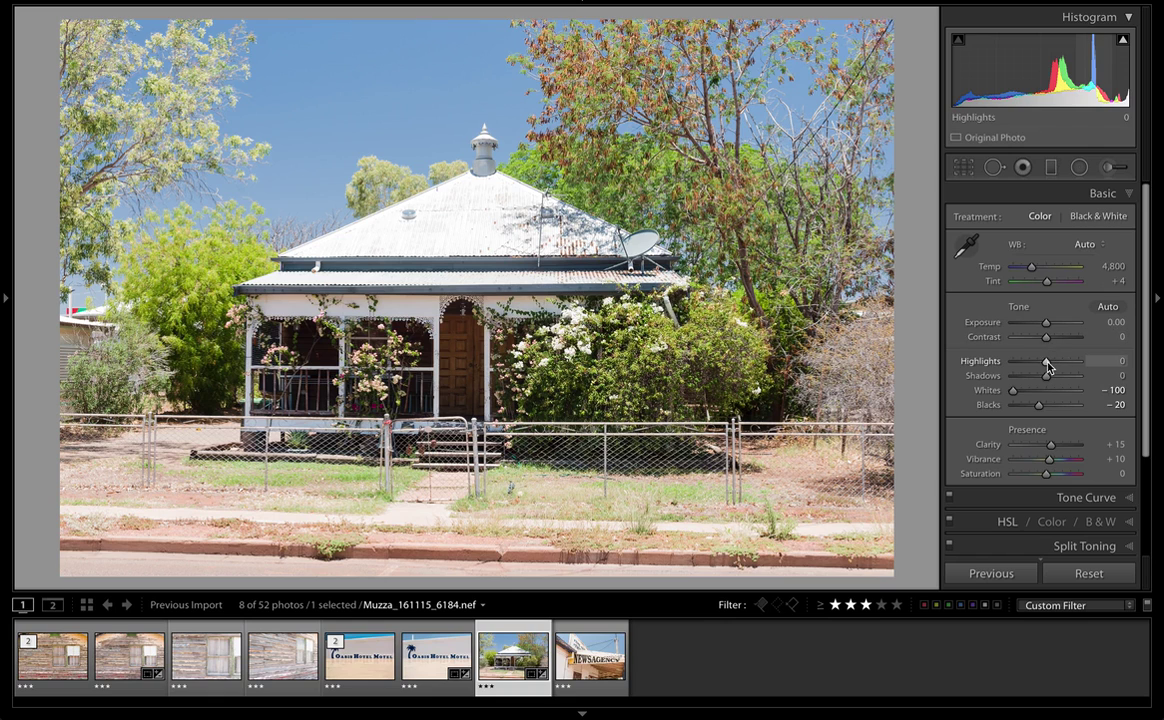
Lower Highlights to -64 while previewing clipping
{"action": "left_click_drag", "start_coordinate": [1048, 367], "coordinate": [1025, 375]}
{"action": "key", "text": "alt"}
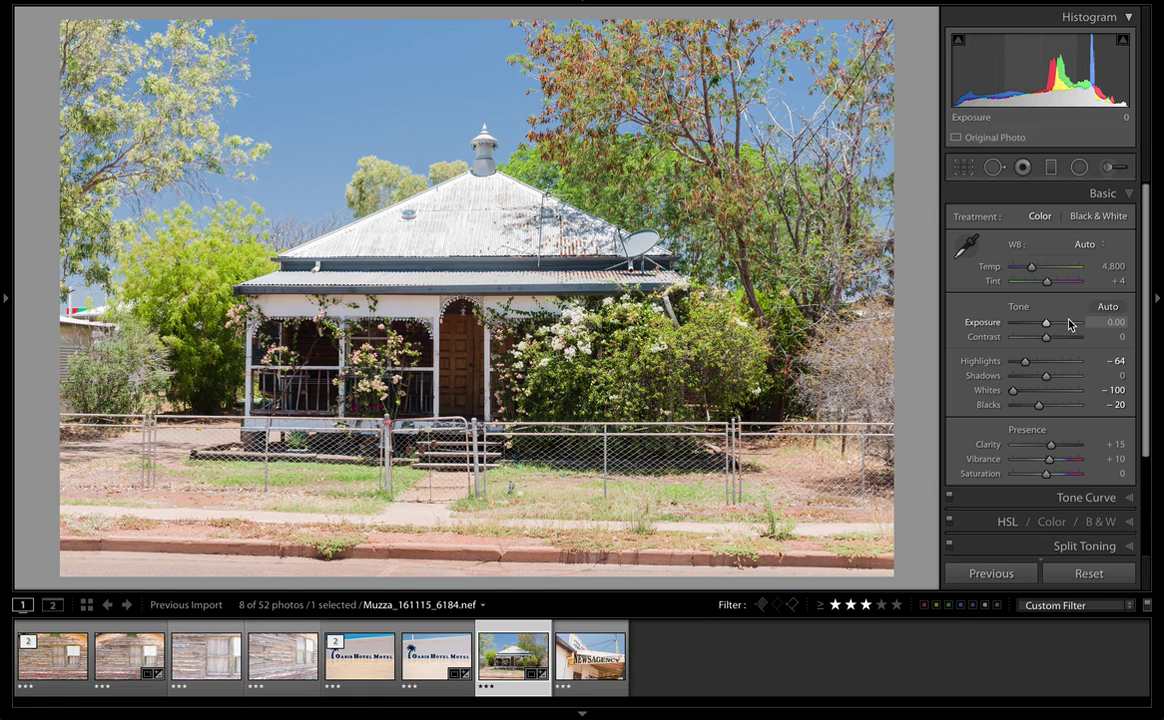
Step Exposure down from 0 to -0.93 with the arrow keys
{"action": "key", "text": "Down"}
{"action": "key", "text": "Down"}
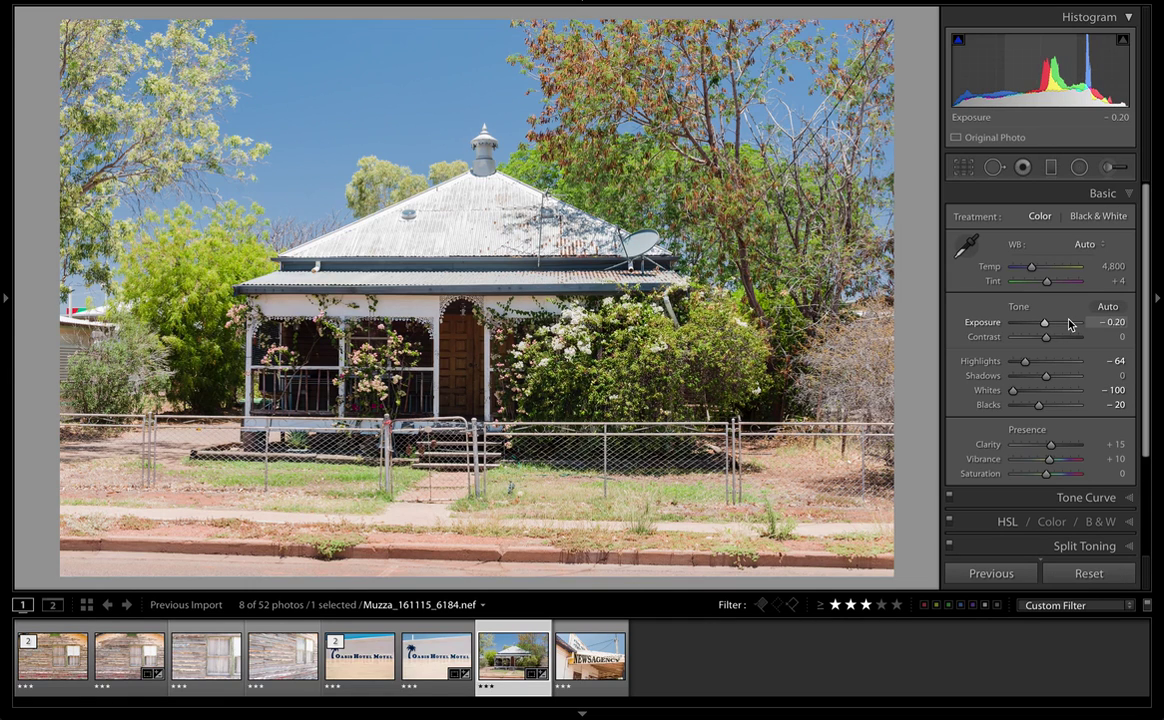
{"action": "key", "text": "shift+Down"}
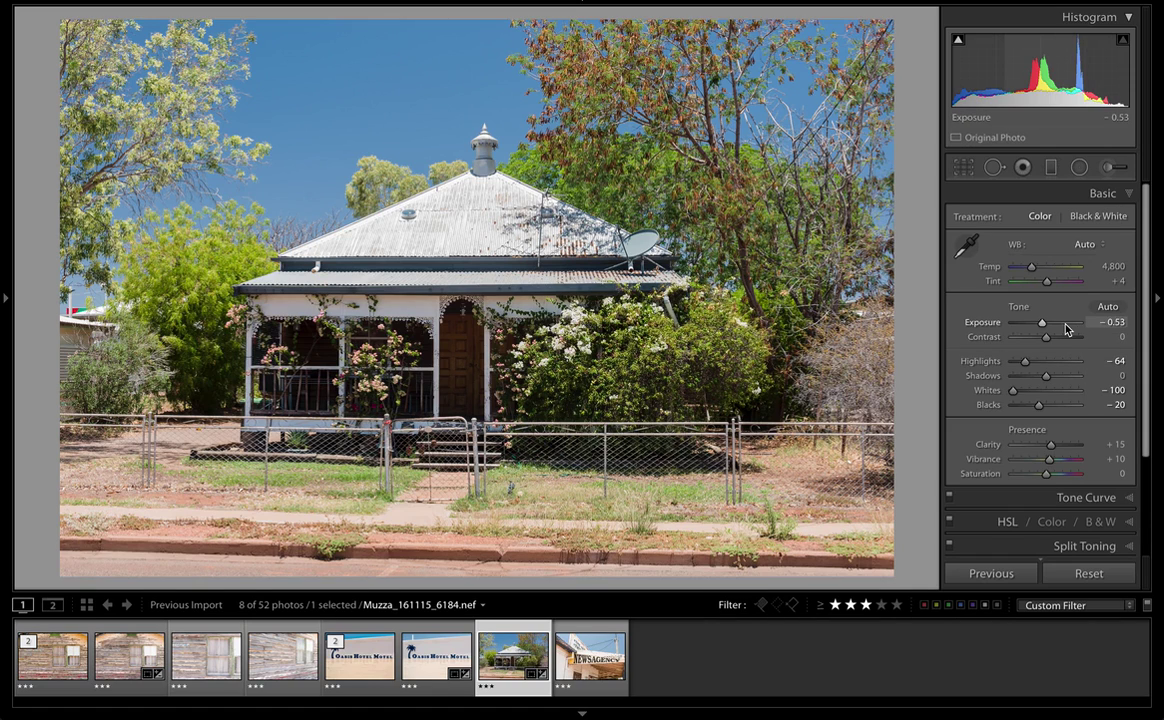
{"action": "key", "text": "Down"}
{"action": "key", "text": "Down"}
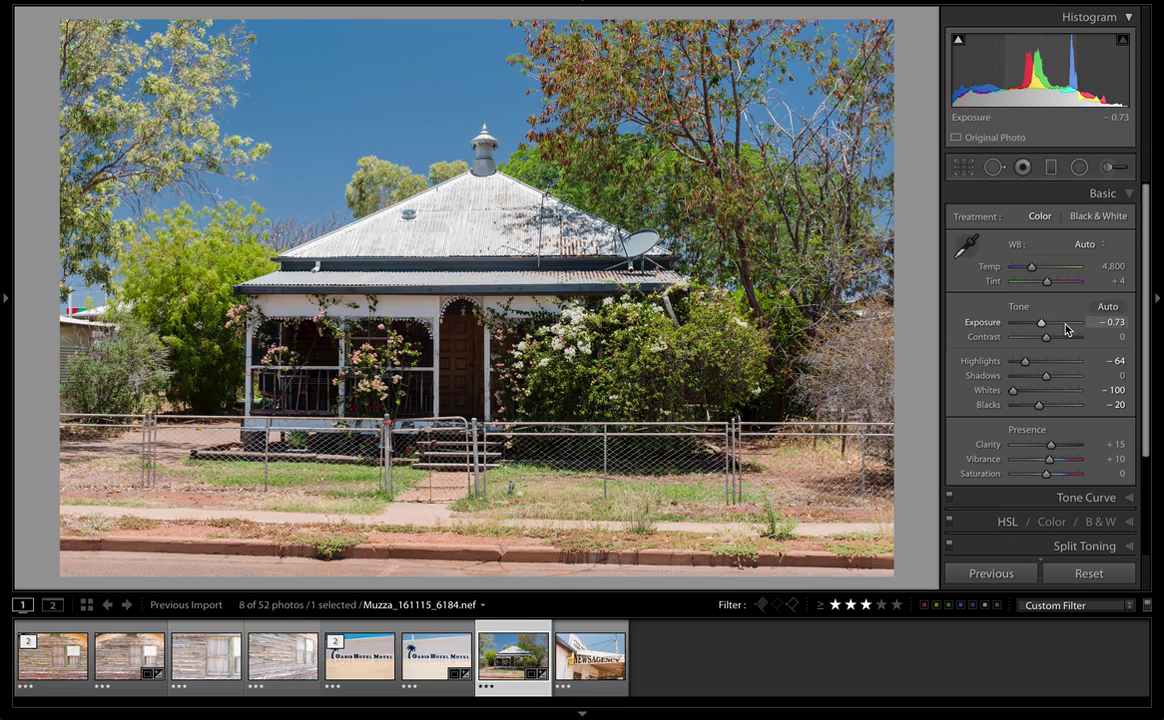
{"action": "key", "text": "Down"}
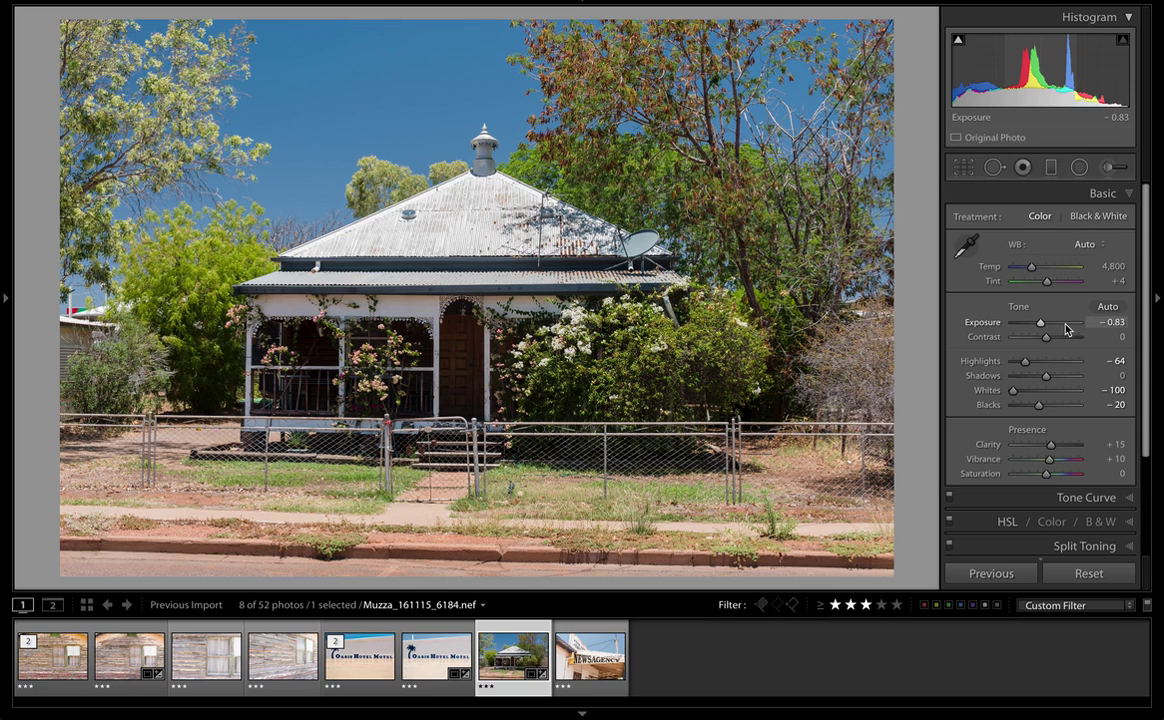
{"action": "key", "text": "Down"}
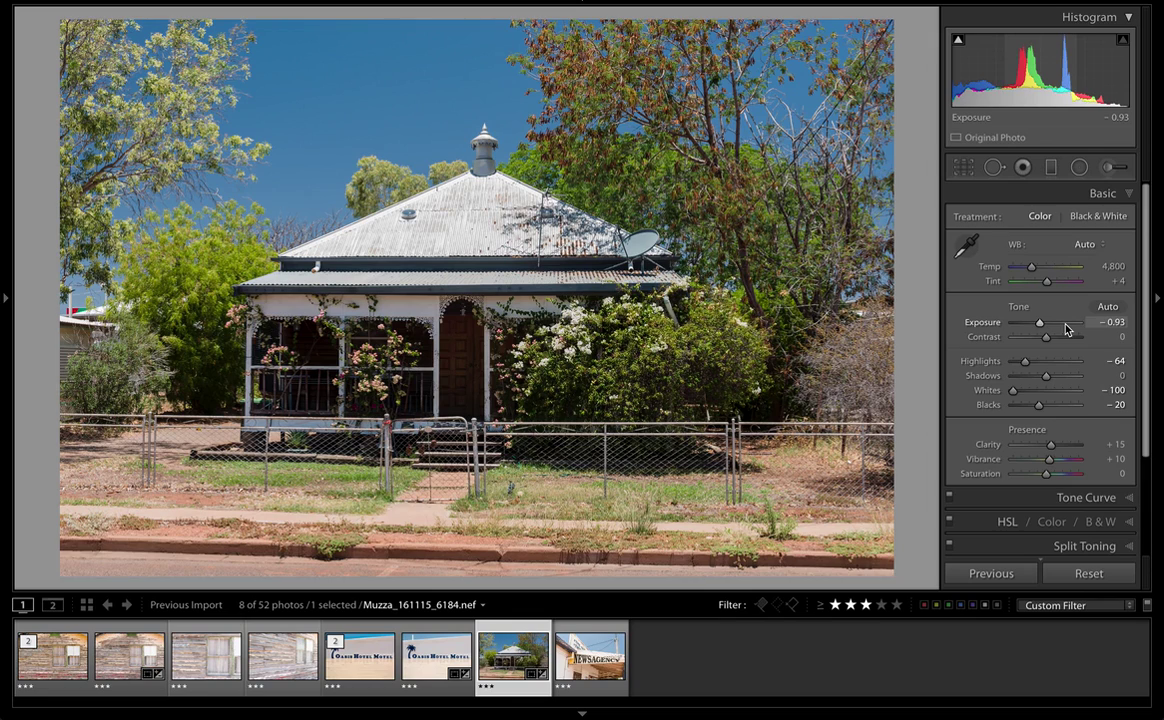
Compare against the unedited photo, then raise Exposure back to -0.83
{"action": "key", "text": "backslash"}
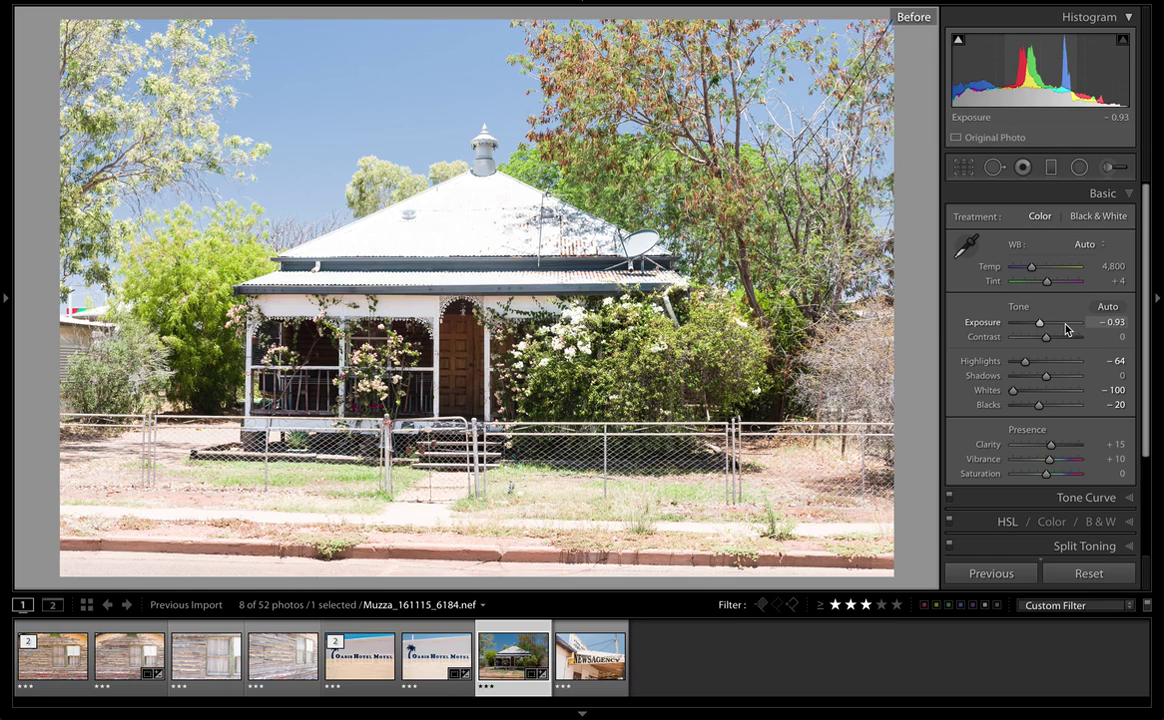
{"action": "key", "text": "backslash"}
{"action": "key", "text": "backslash"}
{"action": "key", "text": "backslash"}
{"action": "key", "text": "Up"}
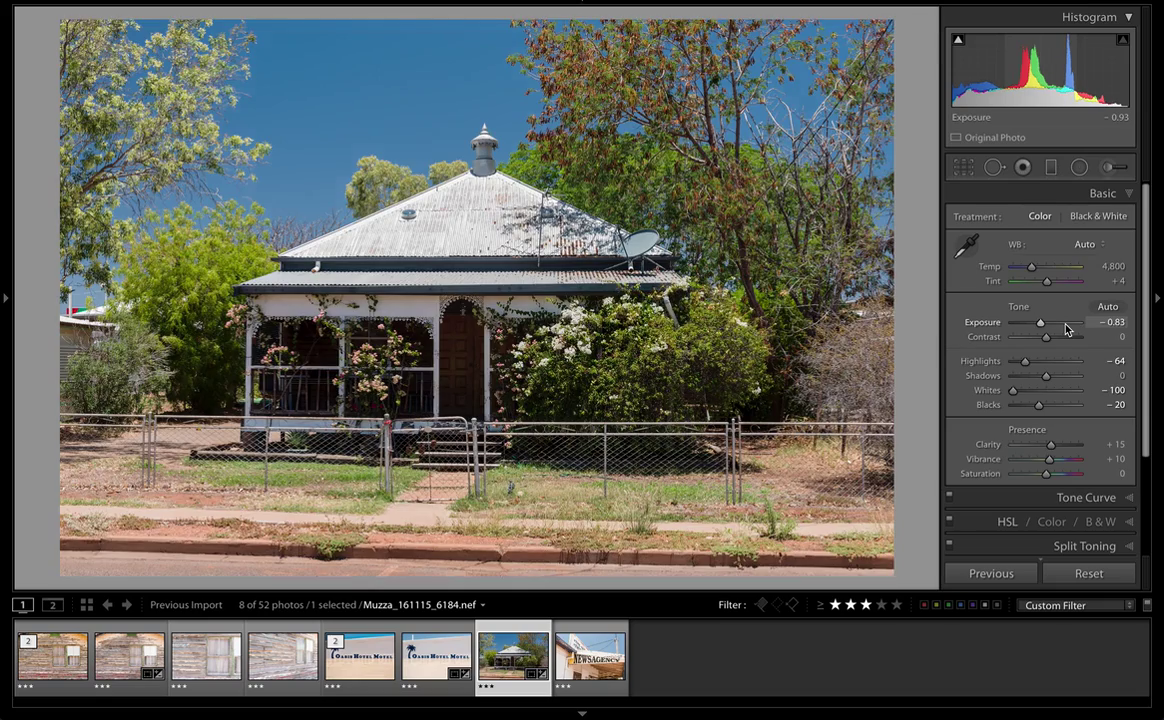
Raise Shadows to +17, lifting detail in the porch and shaded trees
{"action": "left_click", "coordinate": [1047, 378]}
{"action": "mouse_move", "coordinate": [1047, 378]}
{"action": "left_mouse_down"}
{"action": "mouse_move", "coordinate": [1121, 381]}
{"action": "mouse_move", "coordinate": [922, 398]}
{"action": "mouse_move", "coordinate": [1092, 385]}
{"action": "mouse_move", "coordinate": [1051, 389]}
{"action": "left_mouse_up"}
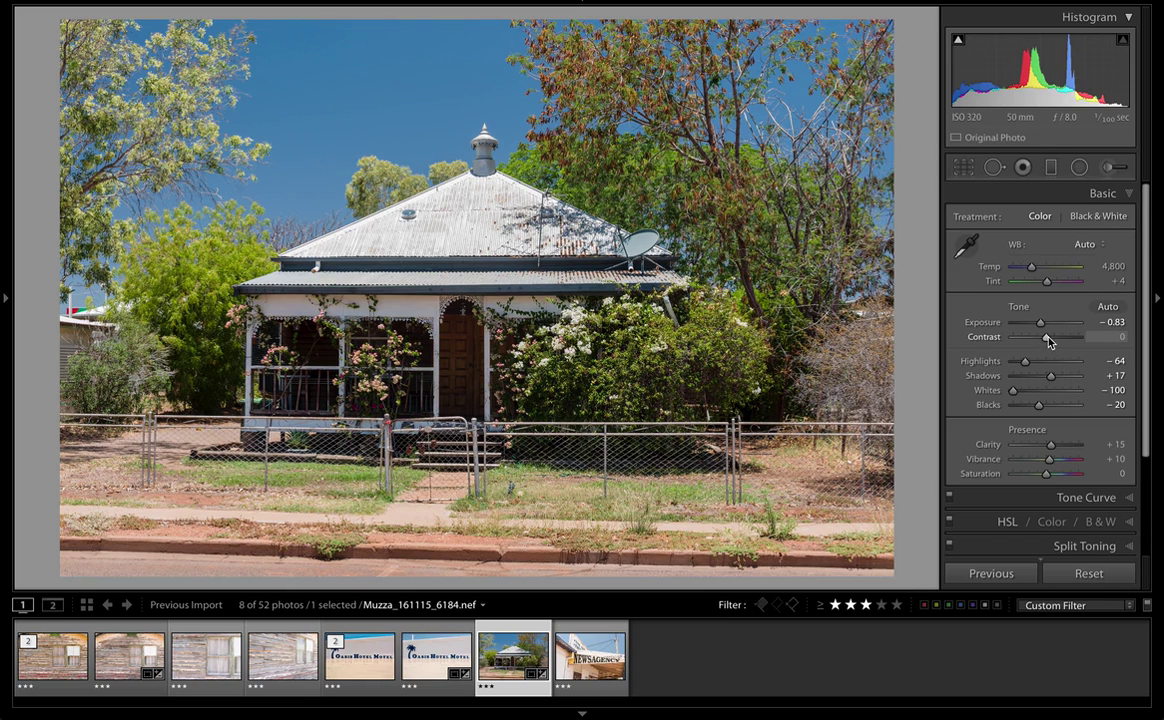
{"action": "left_click_drag", "start_coordinate": [1048, 341], "coordinate": [1113, 327]}
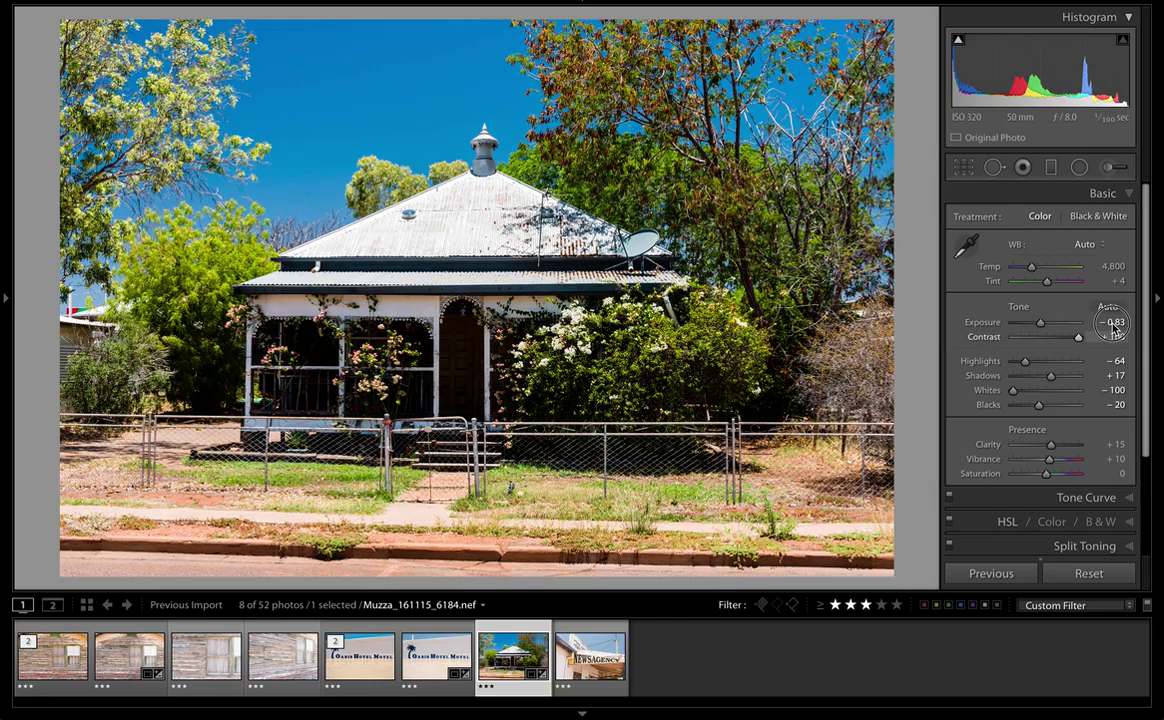
{"action": "key", "text": "ctrl+z"}
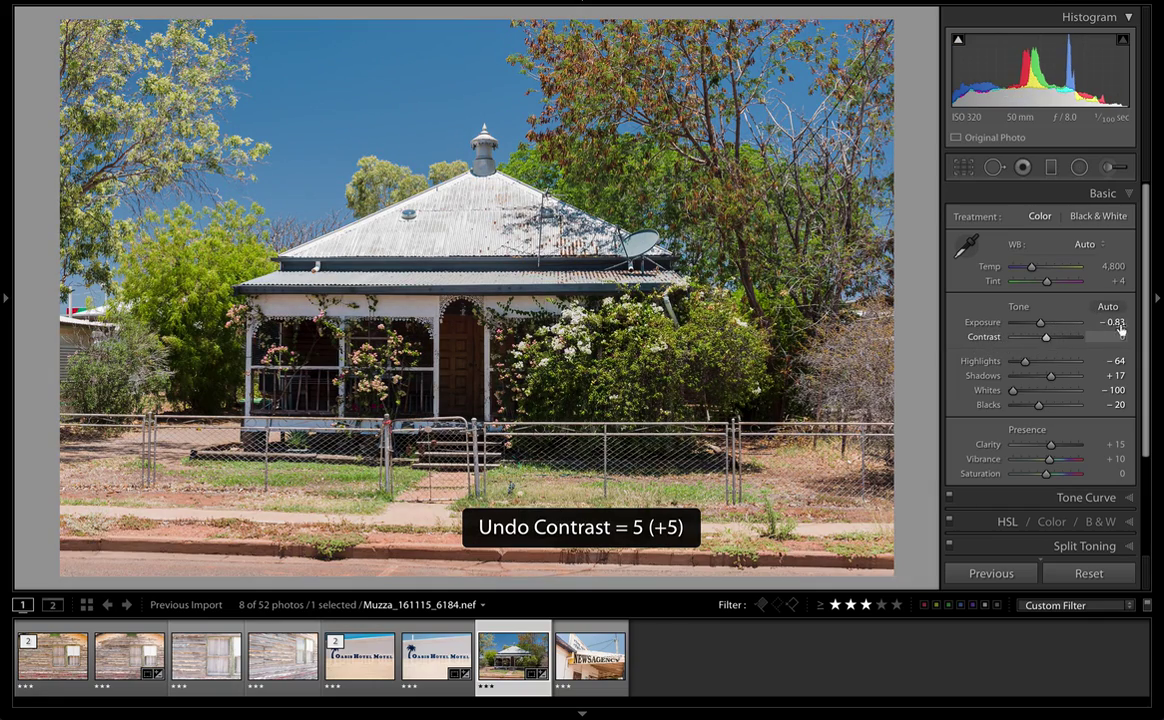